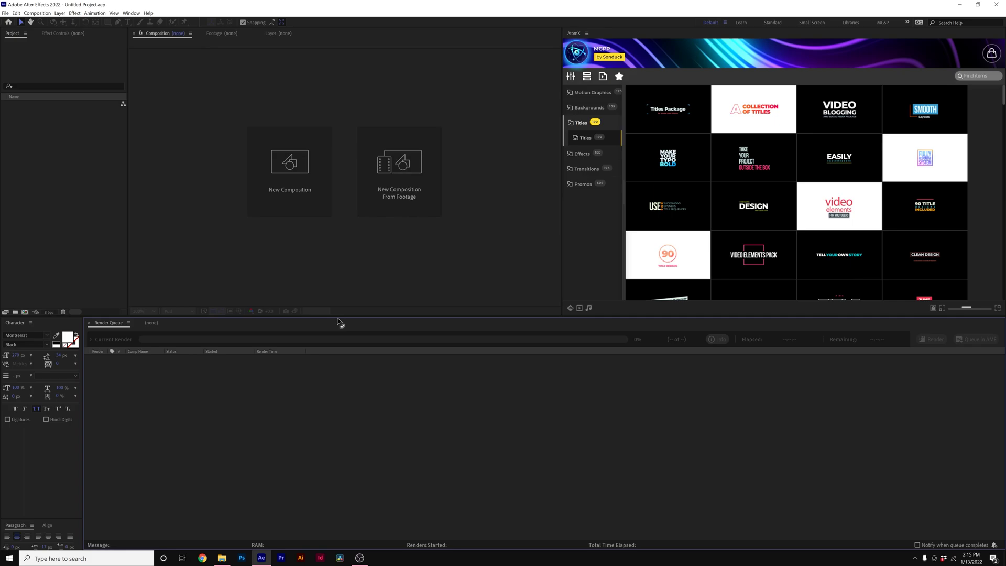
Preview the MGPP title template thumbnails in the AtomX panel, then bring up the MGPP - Main folder.
{"action": "left_click", "coordinate": [597, 222]}
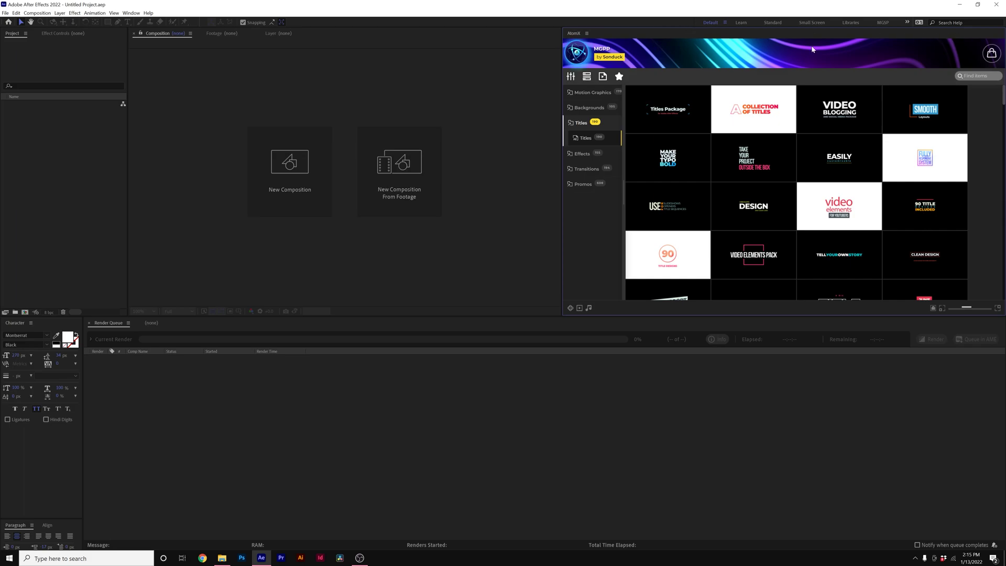
{"action": "mouse_move", "coordinate": [659, 226]}
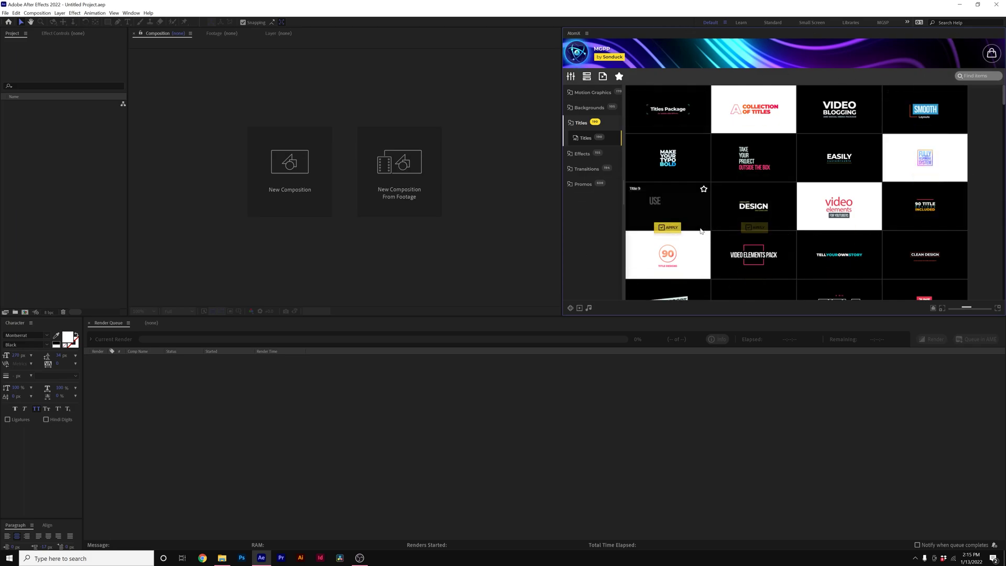
{"action": "mouse_move", "coordinate": [692, 113]}
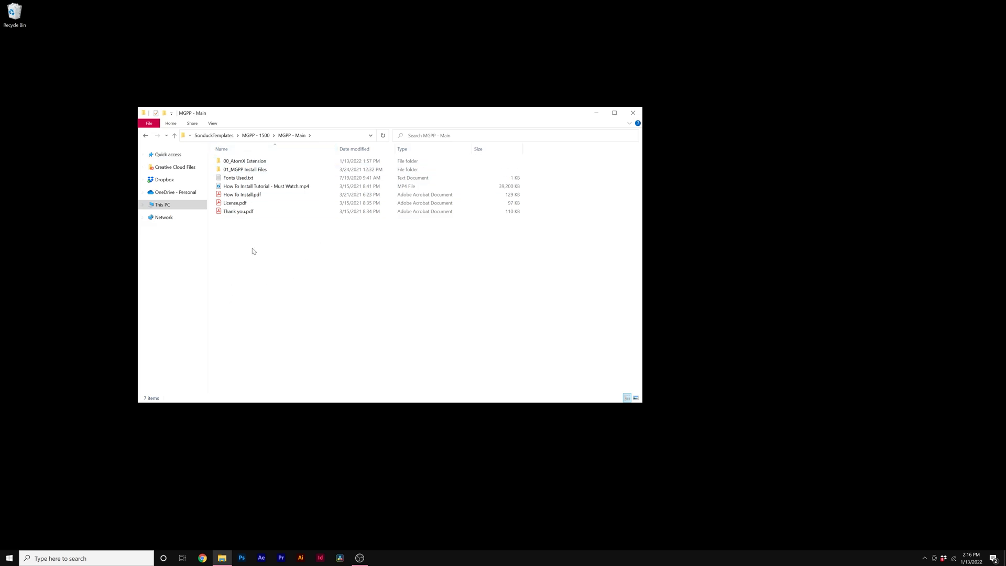
Open 00_AtomX Extension, and in another window browse to C:\Program Files (x86)\Common Files\Adobe\CEP\extensions.
{"action": "double_click", "coordinate": [265, 163]}
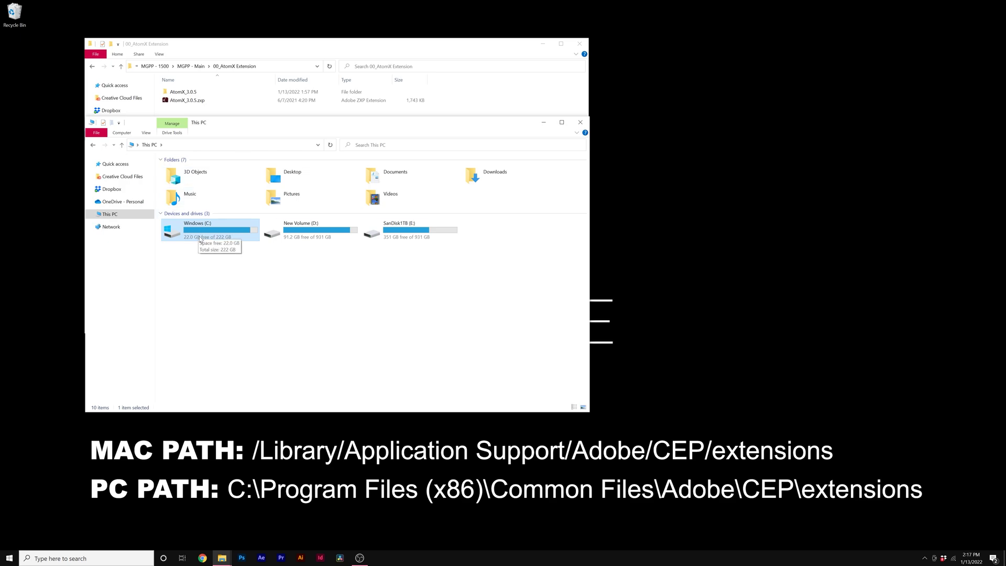
{"action": "double_click", "coordinate": [195, 237]}
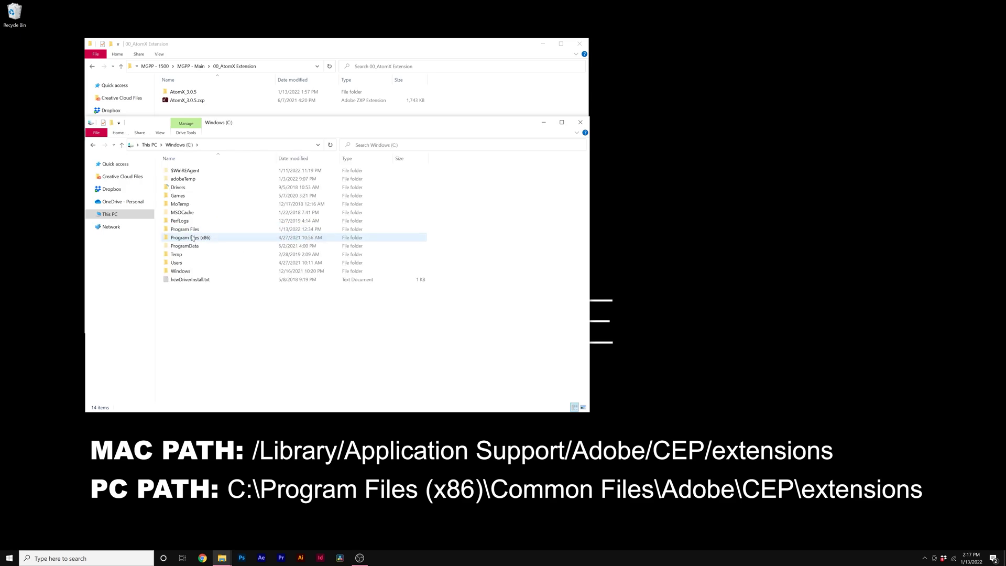
{"action": "double_click", "coordinate": [178, 238]}
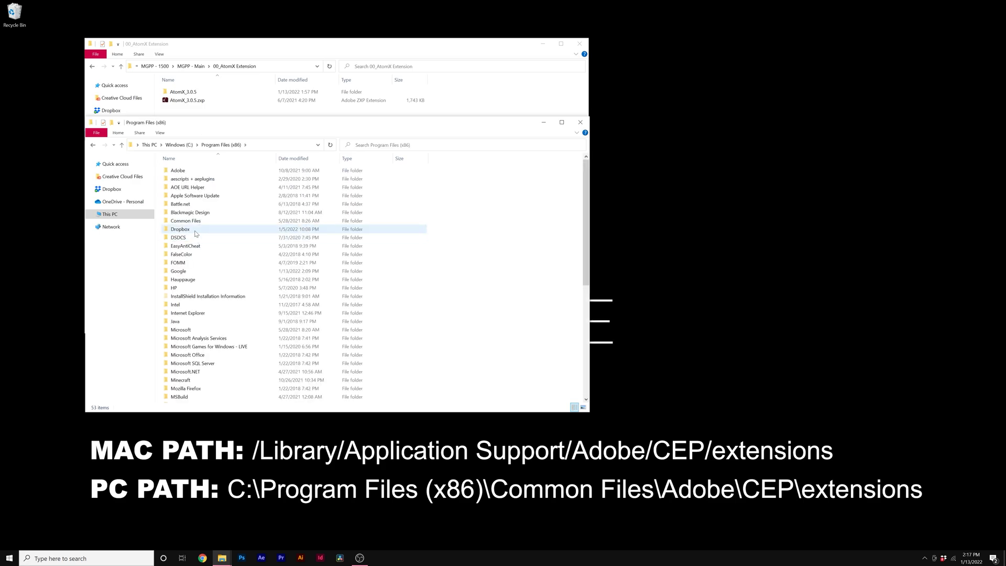
{"action": "left_click", "coordinate": [180, 224]}
{"action": "double_click", "coordinate": [180, 221]}
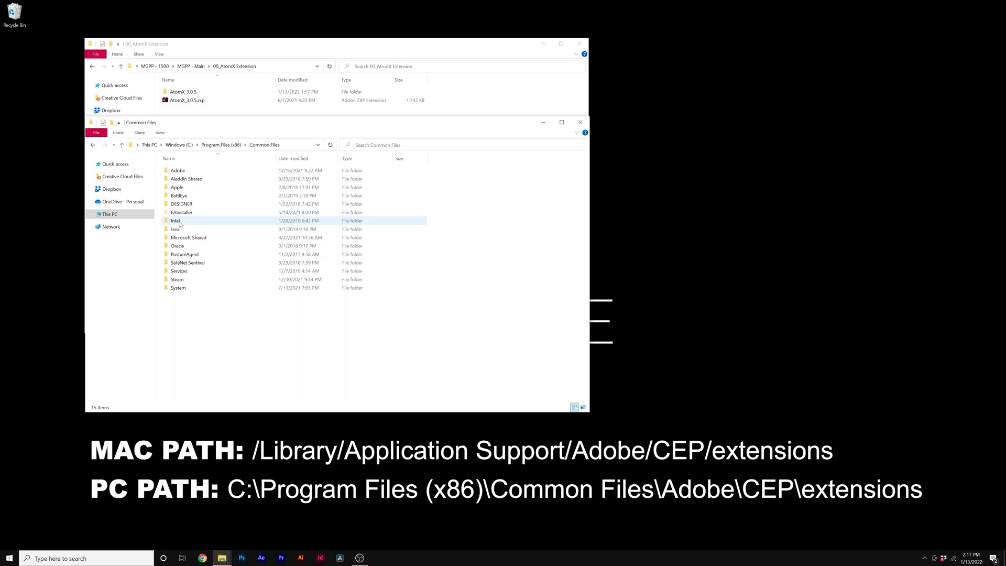
{"action": "double_click", "coordinate": [179, 172]}
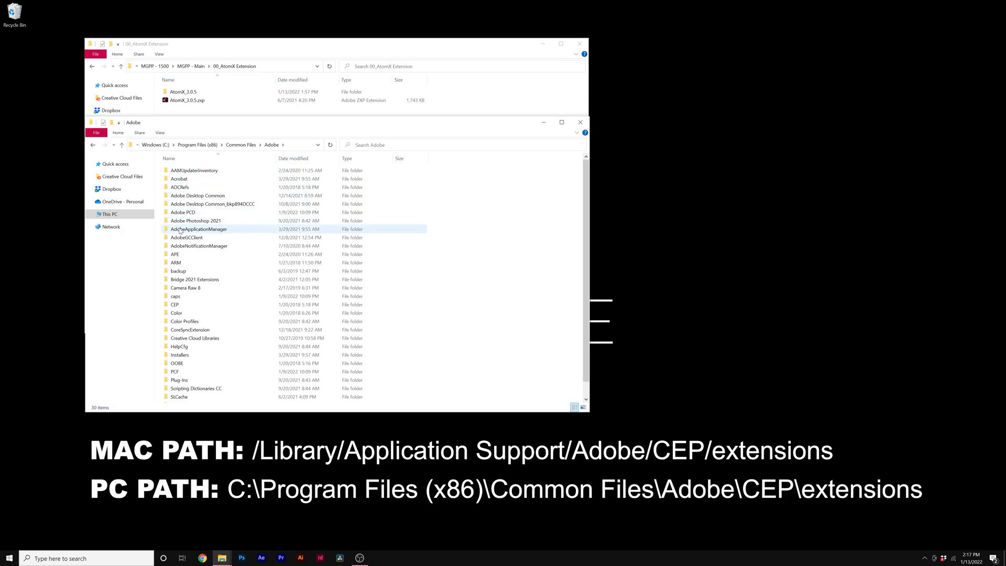
{"action": "left_click", "coordinate": [184, 306]}
{"action": "double_click", "coordinate": [184, 306]}
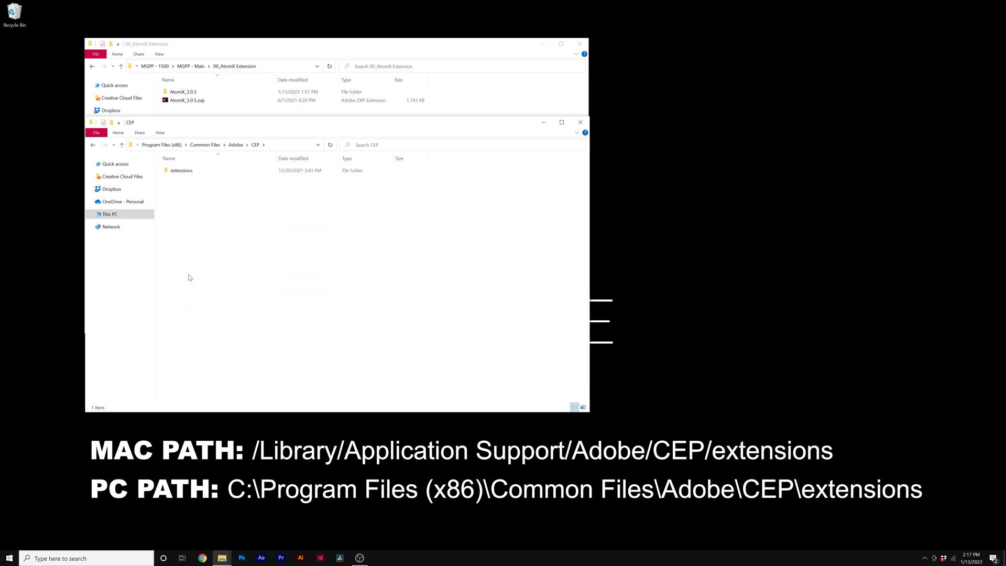
{"action": "double_click", "coordinate": [201, 172]}
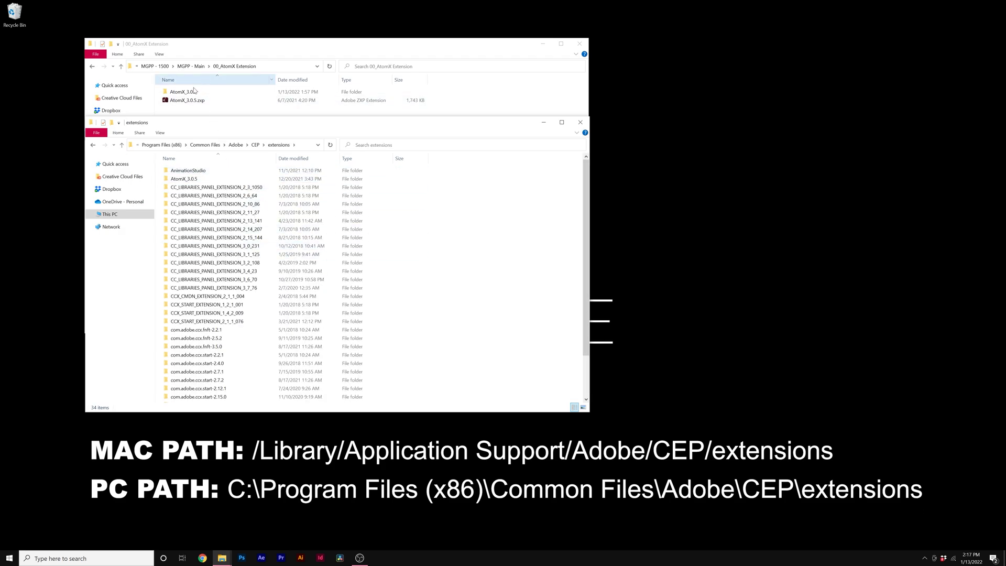
Copy the AtomX_3.0.5 folder into the CEP extensions folder.
{"action": "left_click", "coordinate": [178, 93]}
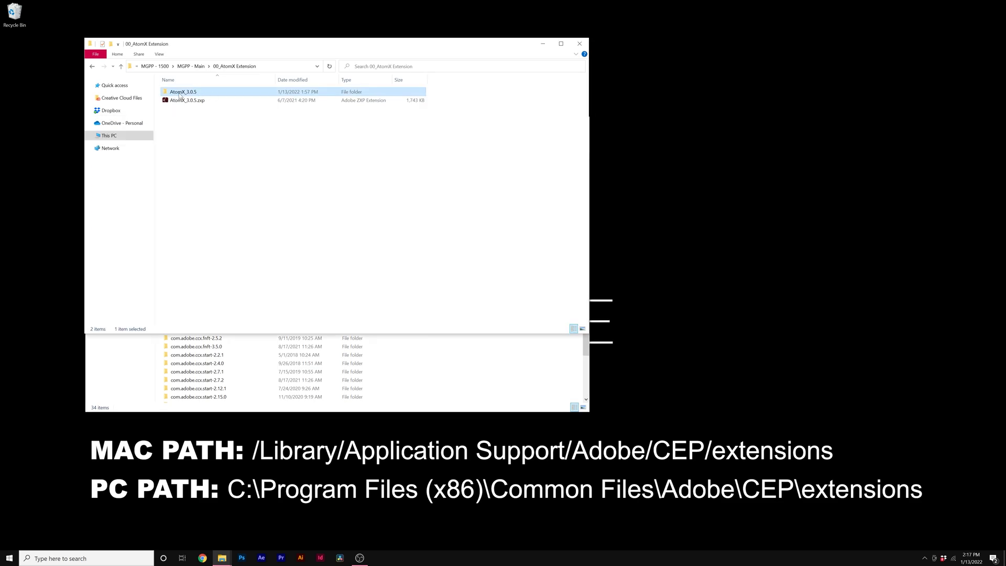
{"action": "left_click_drag", "start_coordinate": [294, 46], "coordinate": [581, 30]}
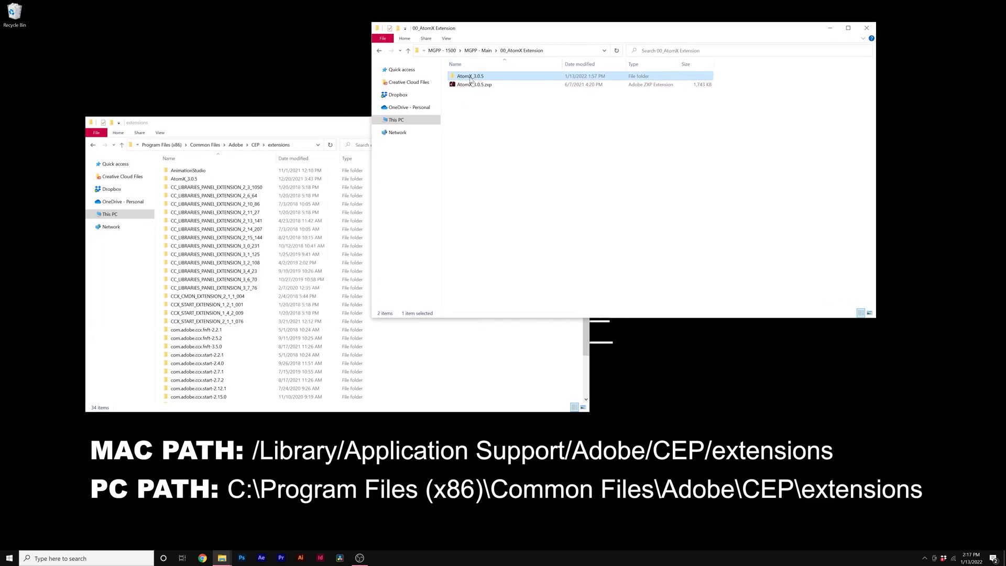
{"action": "left_click_drag", "start_coordinate": [470, 78], "coordinate": [511, 227]}
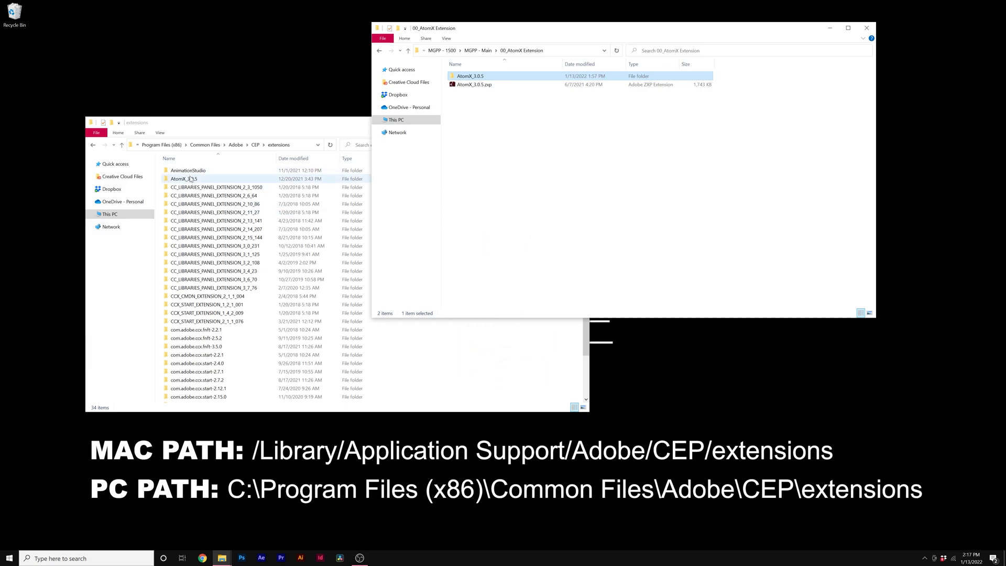
{"action": "left_click", "coordinate": [183, 179]}
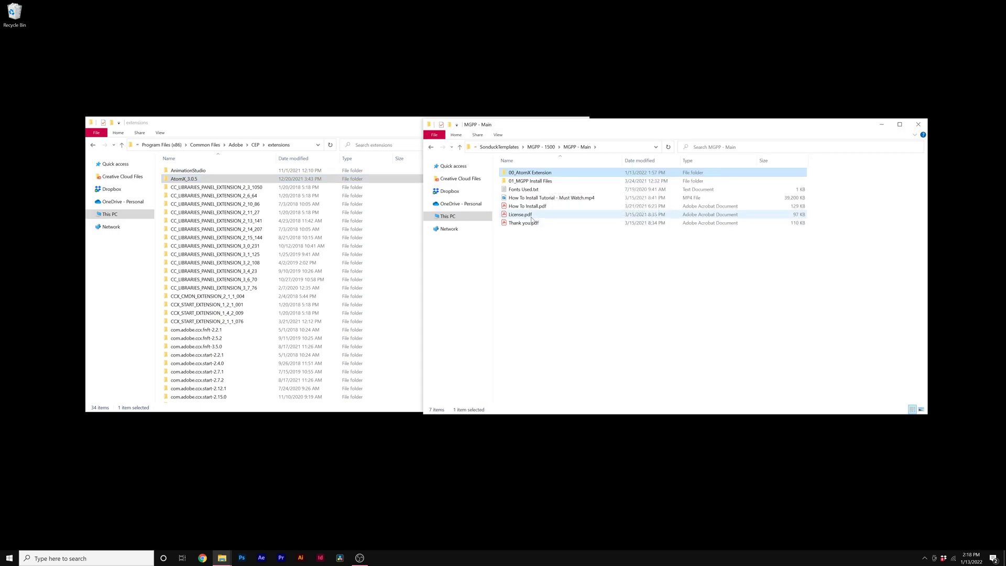
Open the How To Install.pdf guide in Acrobat and move its window aside to reveal the folders.
{"action": "double_click", "coordinate": [534, 176]}
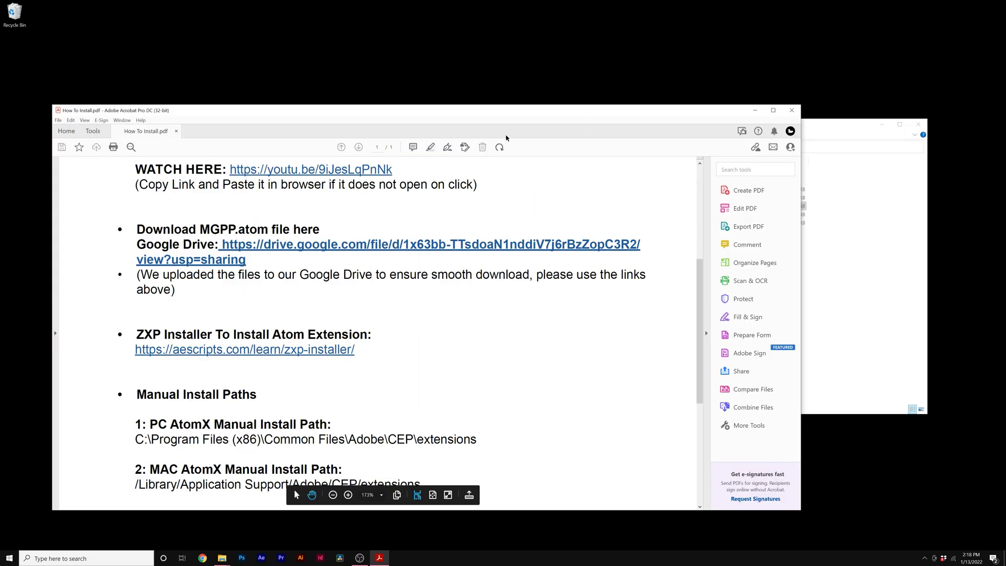
{"action": "left_click_drag", "start_coordinate": [557, 119], "coordinate": [609, 248]}
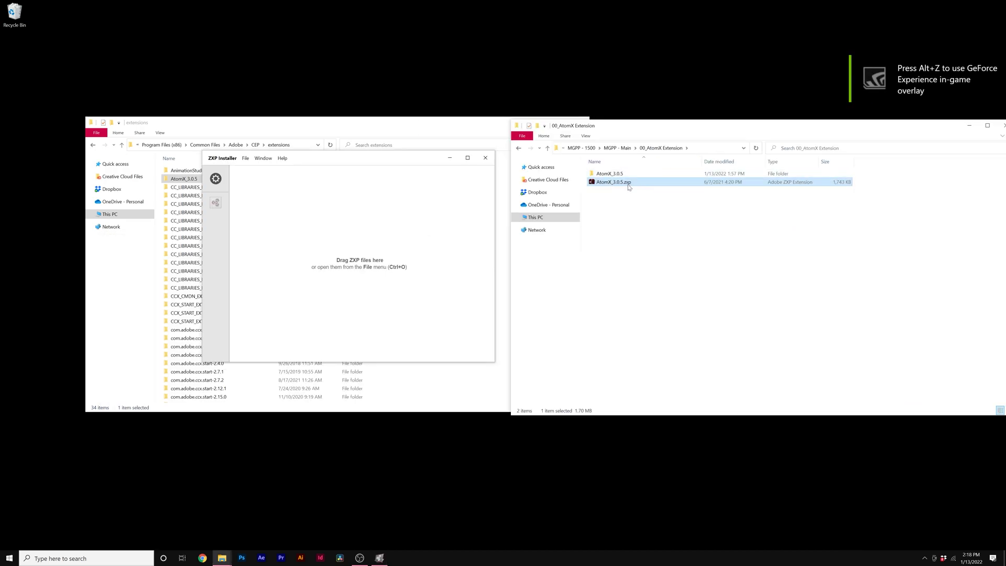
Install AtomX_3.0.5.zxp by dropping it onto ZXP Installer.
{"action": "left_click_drag", "start_coordinate": [629, 186], "coordinate": [649, 209]}
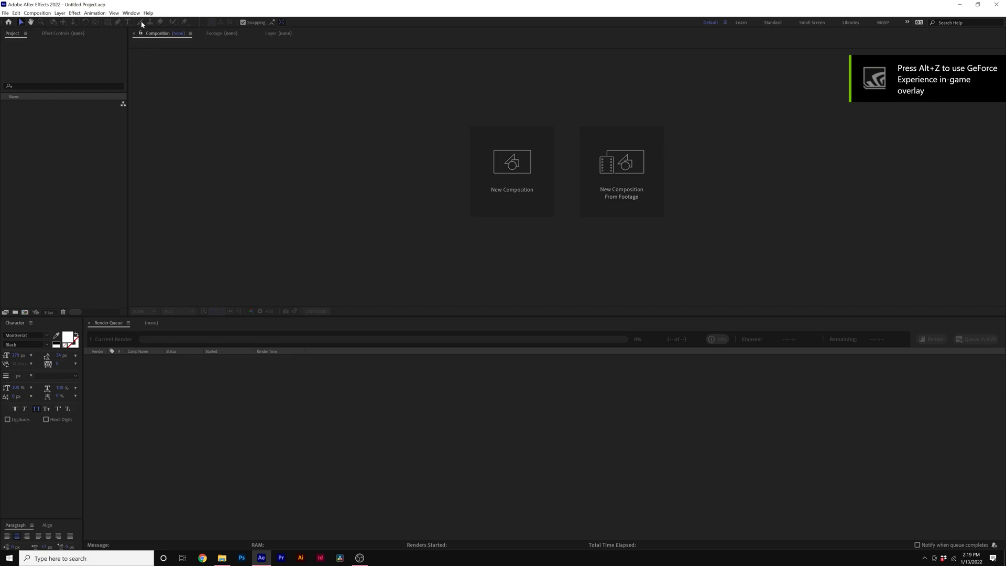
Open the AtomX panel from Window > Extensions and drop MGPP.atom from 01_MGPP Install Files onto it.
{"action": "left_click", "coordinate": [129, 15]}
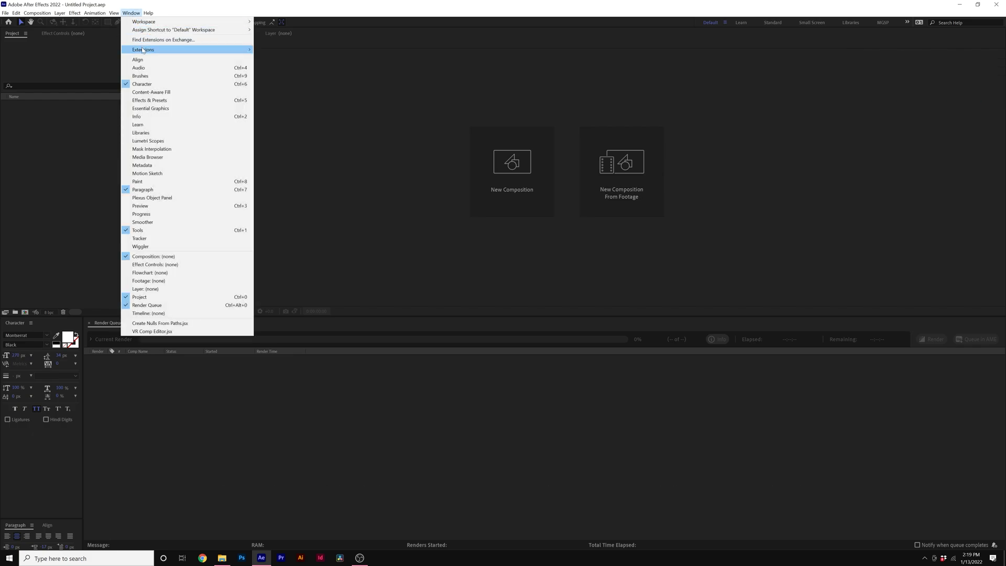
{"action": "mouse_move", "coordinate": [236, 50]}
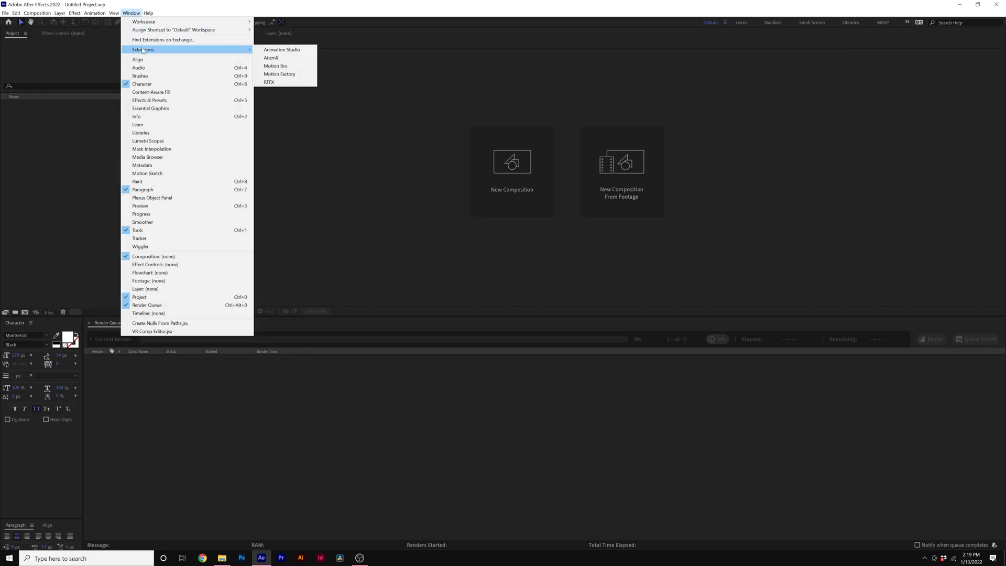
{"action": "left_click", "coordinate": [279, 60]}
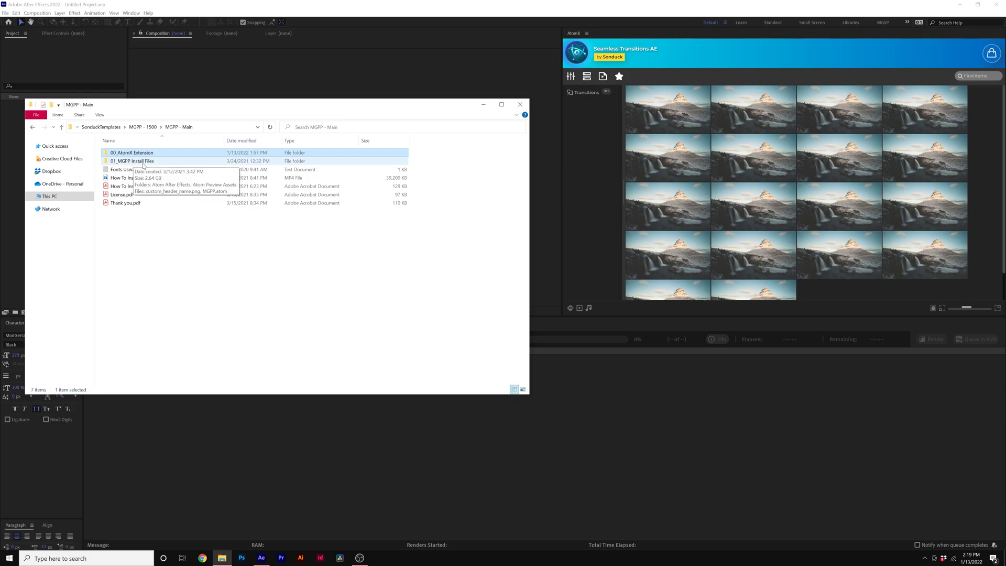
{"action": "double_click", "coordinate": [143, 162]}
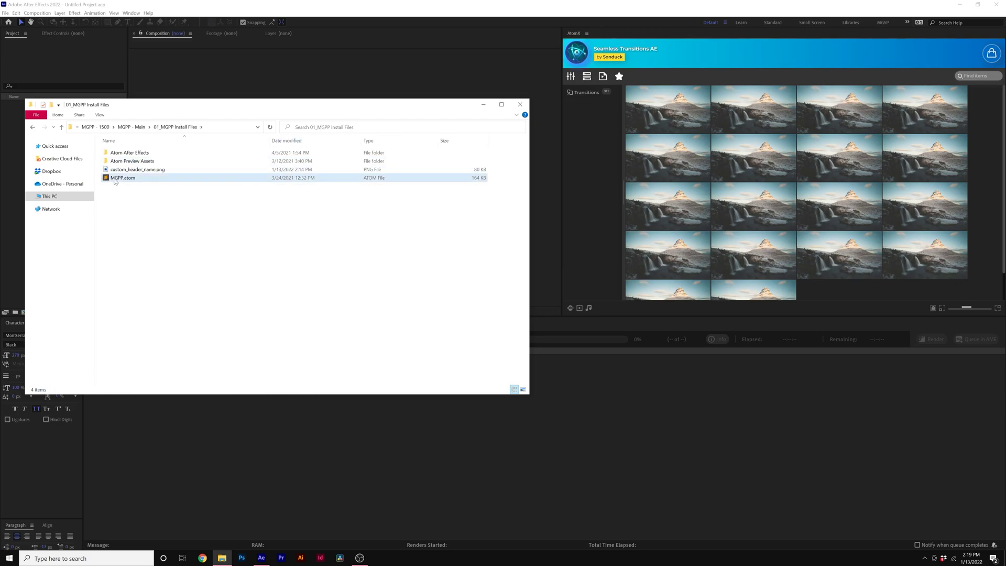
{"action": "left_click_drag", "start_coordinate": [137, 181], "coordinate": [701, 129]}
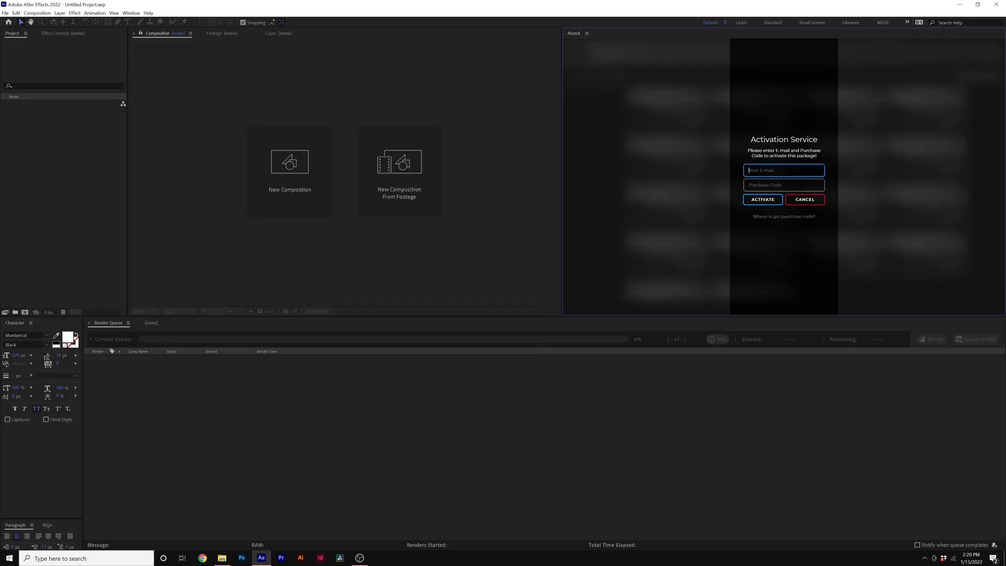
Enter the account e-mail in the Activation Service prompt and submit the activation details.
{"action": "key", "text": "Tab"}
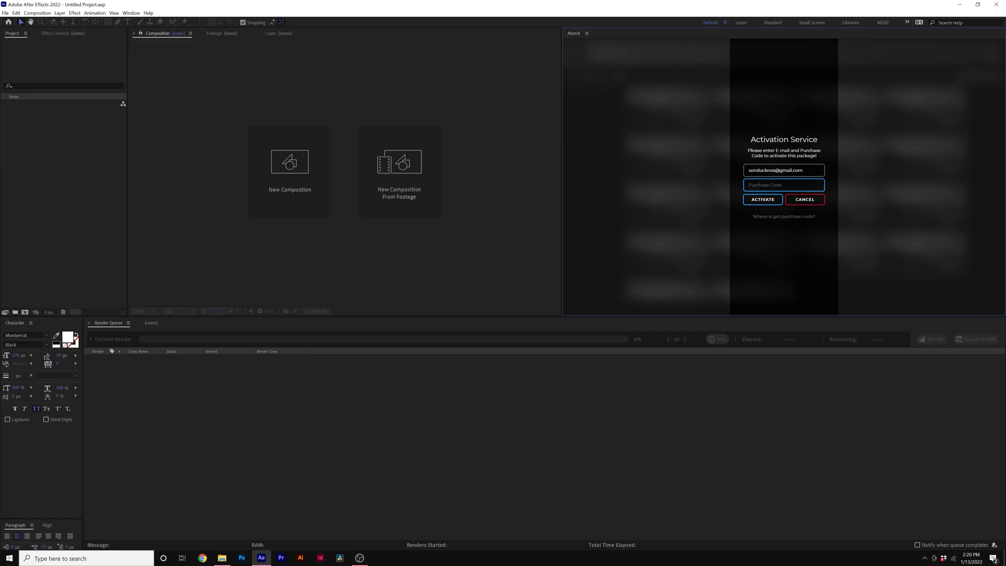
{"action": "key", "text": "Return"}
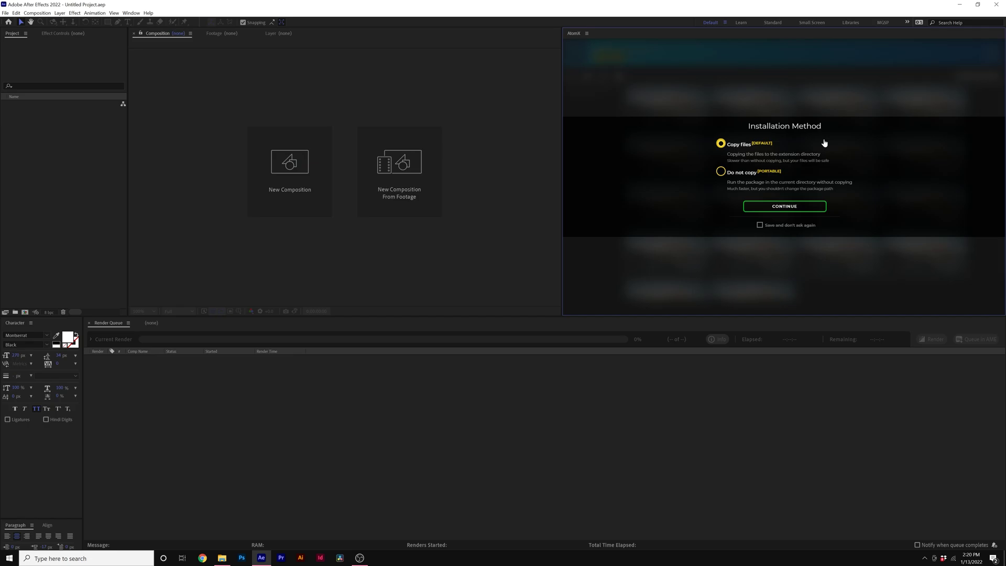
Choose the Do not copy installation method and continue, loading the MGPP Titles library.
{"action": "left_click", "coordinate": [738, 173]}
{"action": "left_click", "coordinate": [222, 557]}
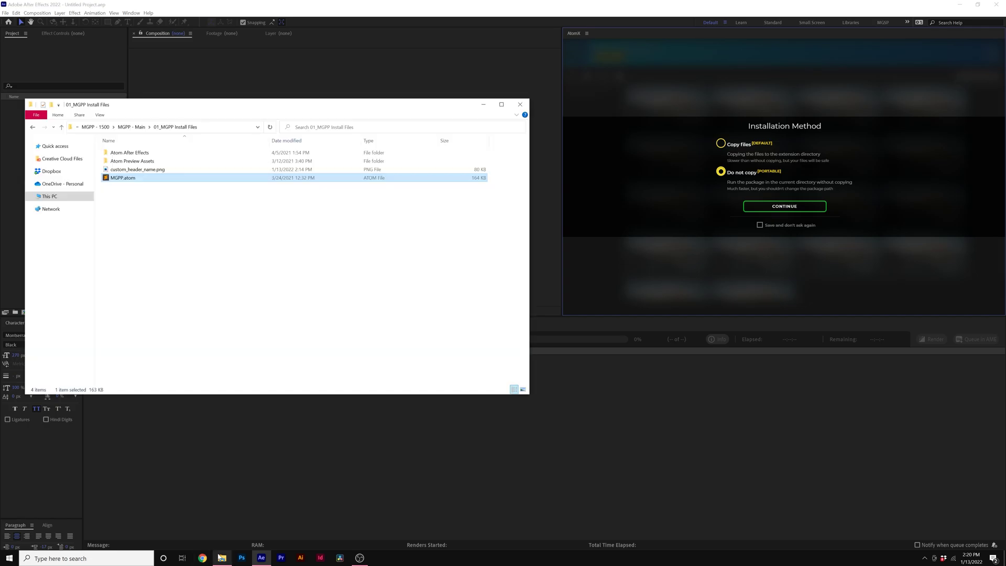
{"action": "left_click", "coordinate": [140, 128]}
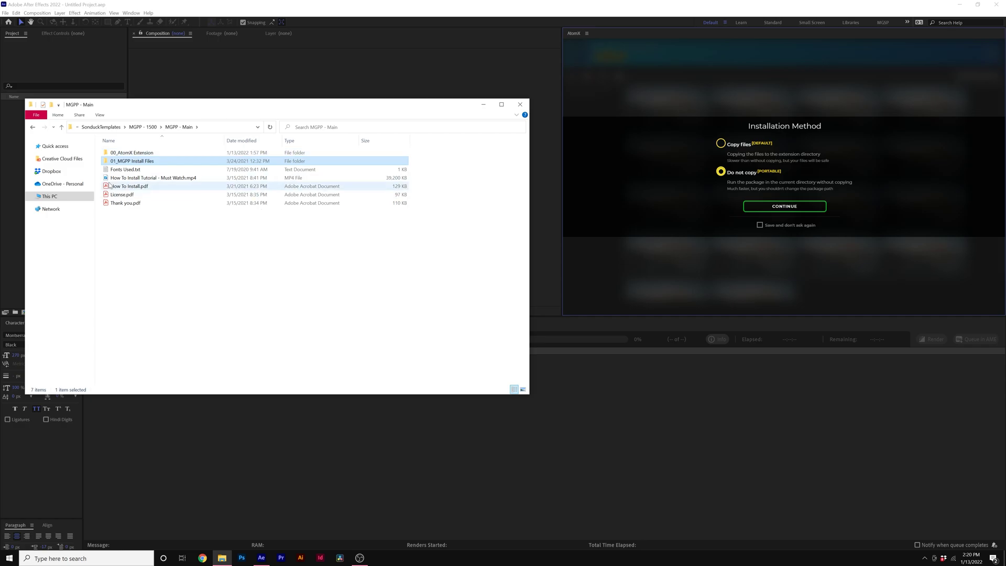
{"action": "left_click", "coordinate": [718, 174]}
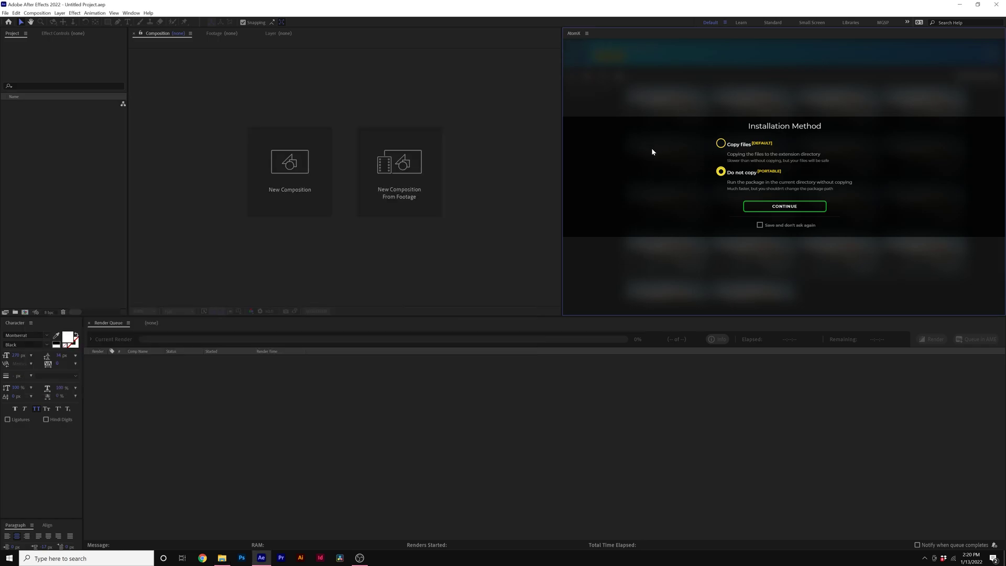
{"action": "left_click", "coordinate": [790, 208]}
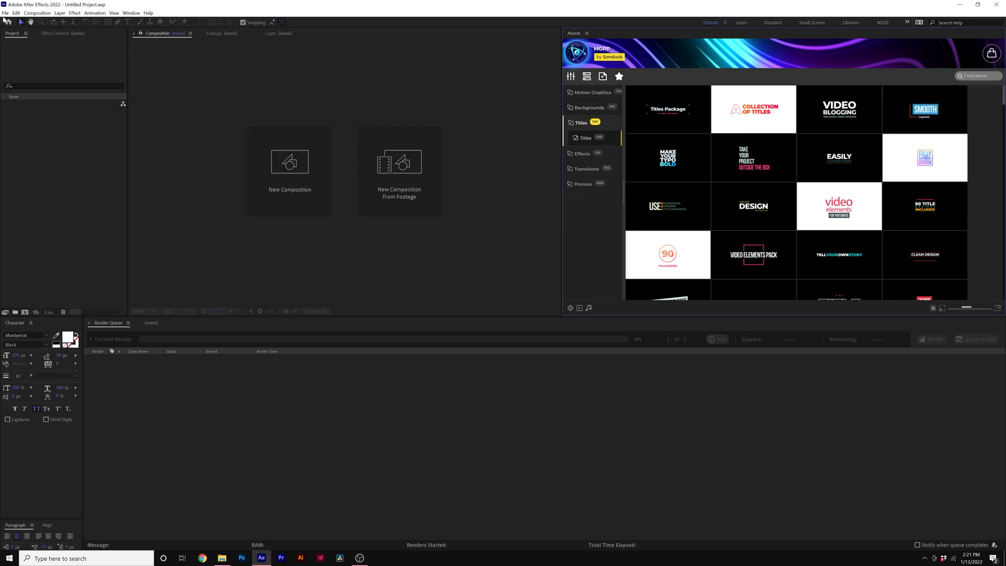
Set the Expressions Engine to Legacy ExtendScript in File > Project Settings.
{"action": "left_click", "coordinate": [5, 13]}
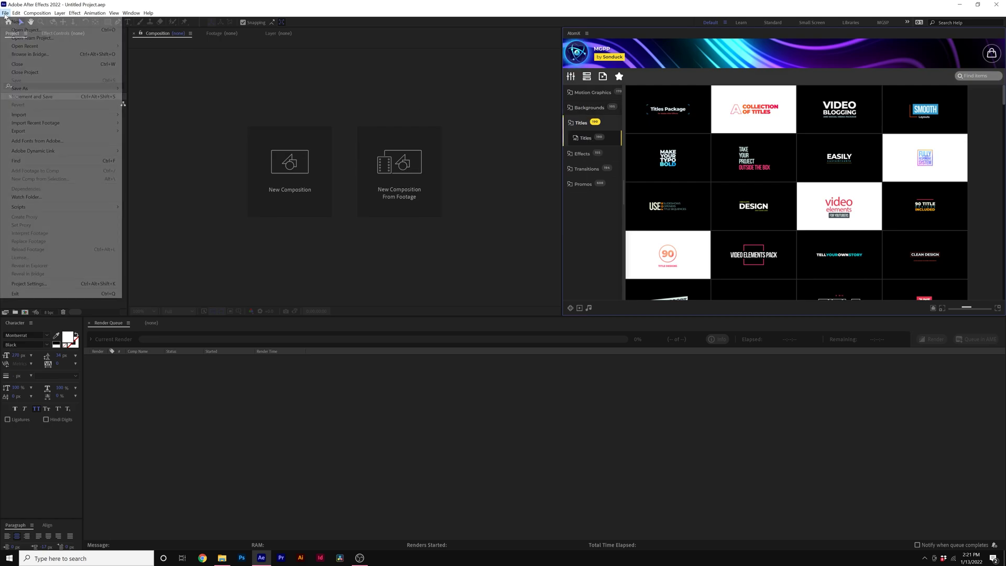
{"action": "left_click", "coordinate": [29, 283]}
{"action": "left_click", "coordinate": [554, 192]}
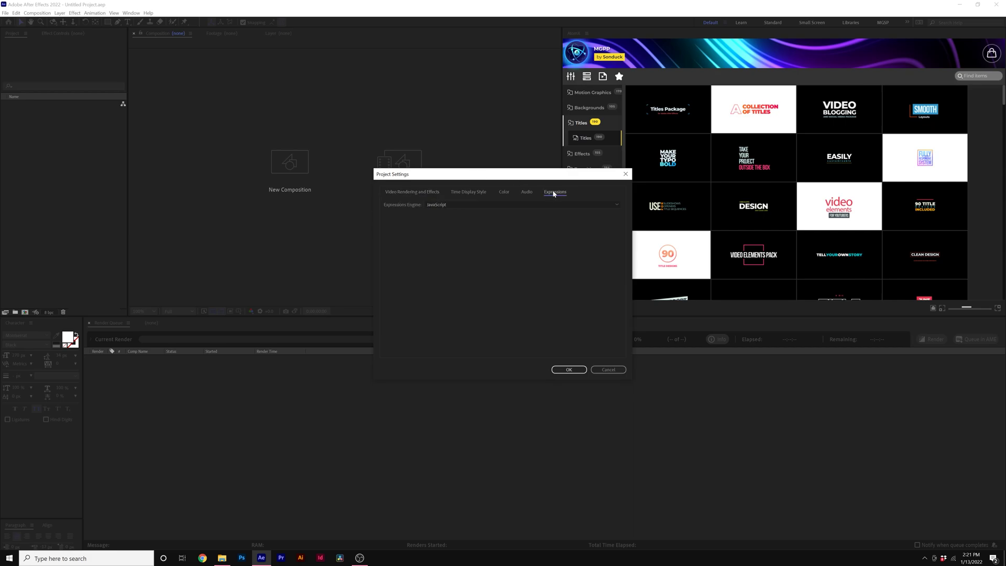
{"action": "left_click", "coordinate": [436, 204]}
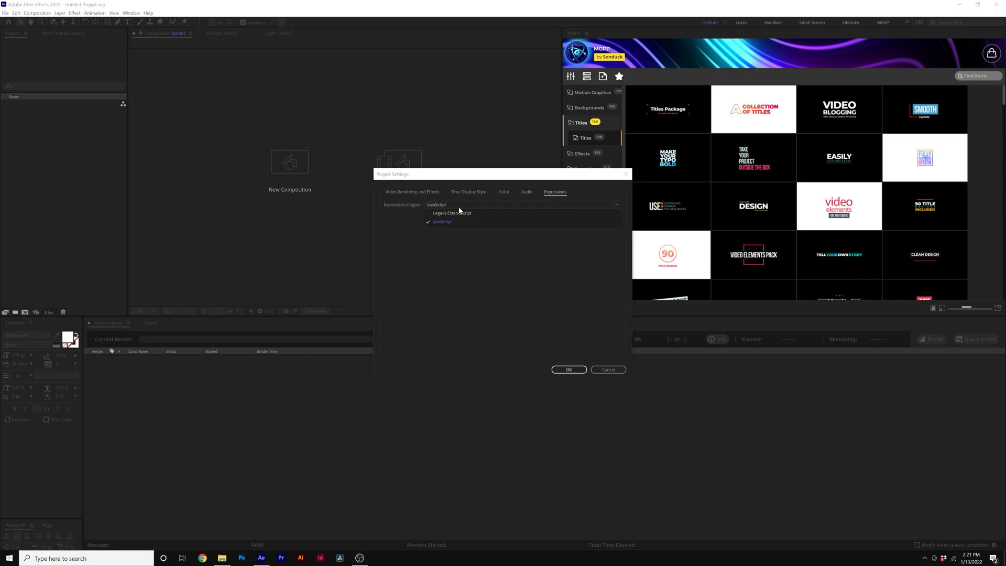
{"action": "left_click", "coordinate": [448, 212]}
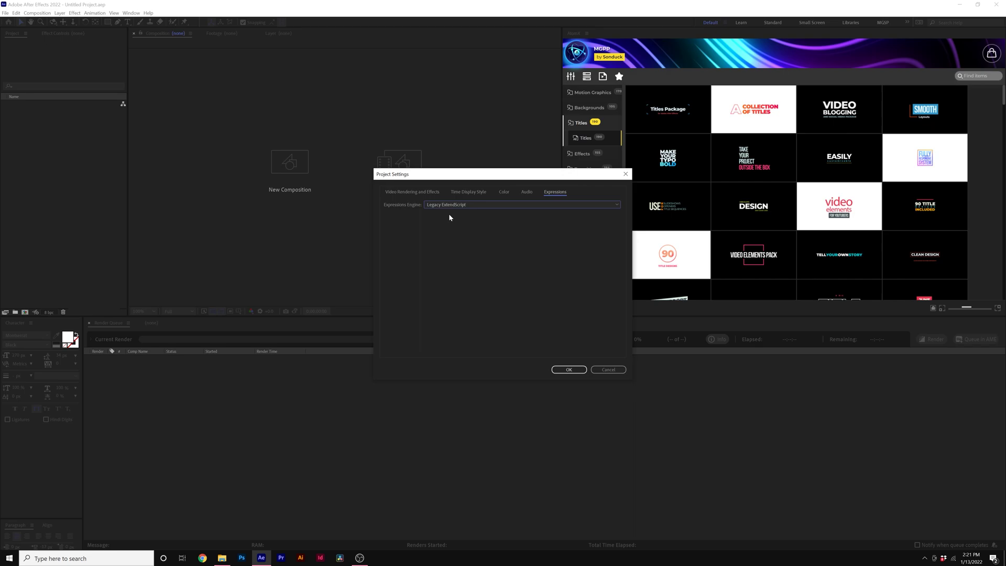
{"action": "left_click", "coordinate": [568, 370]}
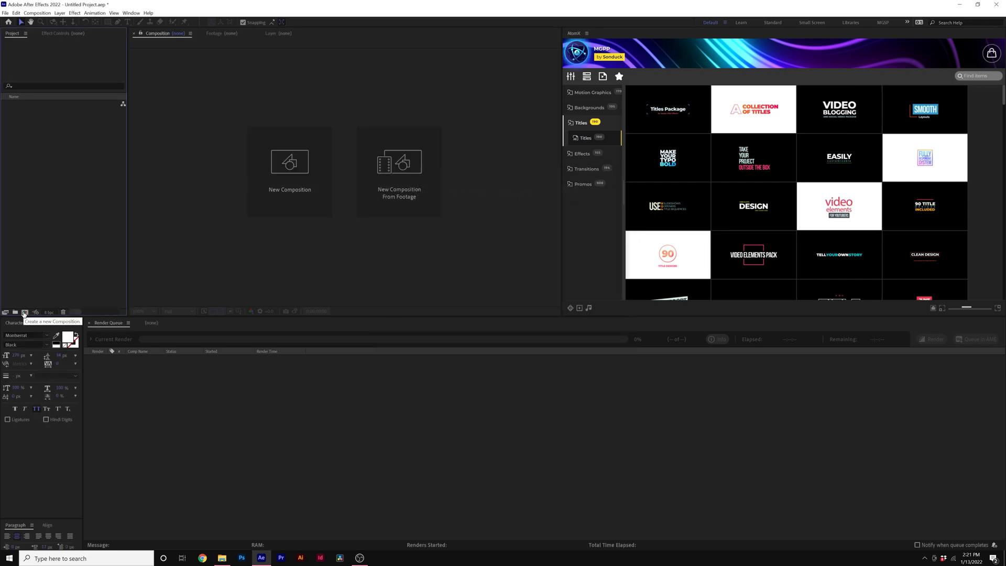
Undock the AtomX panel via its panel menu and dock it back on the right.
{"action": "left_click", "coordinate": [587, 33]}
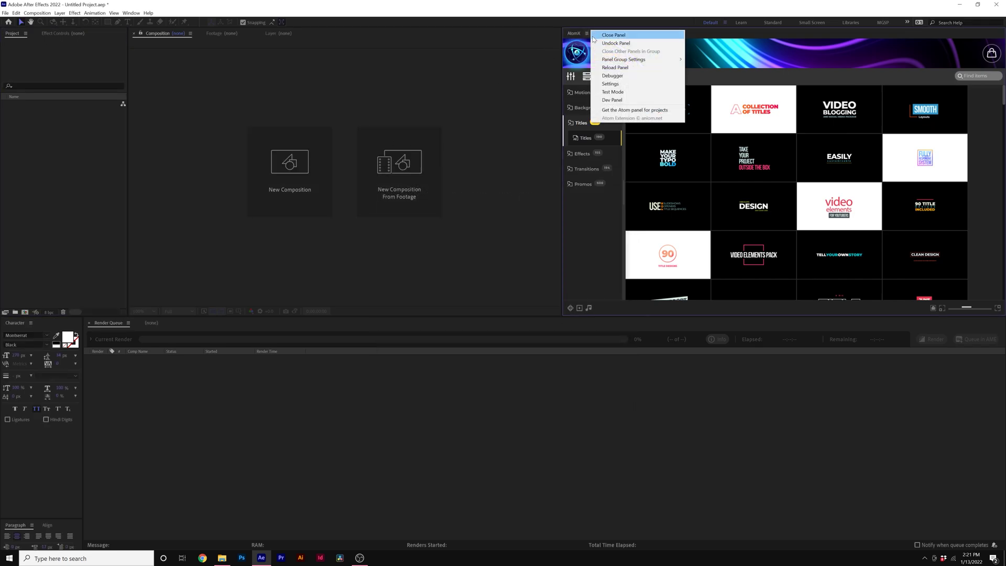
{"action": "left_click", "coordinate": [637, 43]}
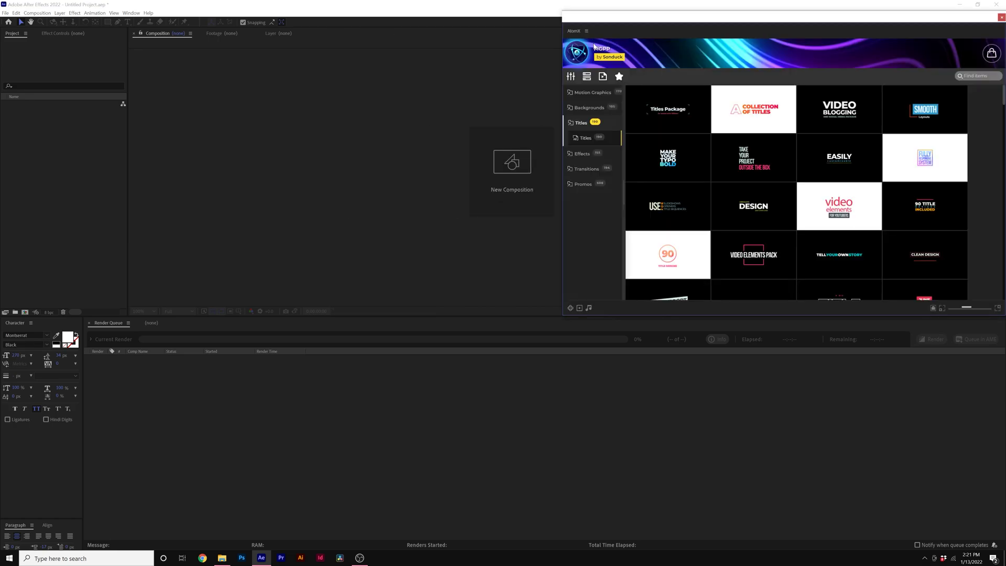
{"action": "left_click_drag", "start_coordinate": [602, 19], "coordinate": [999, 75]}
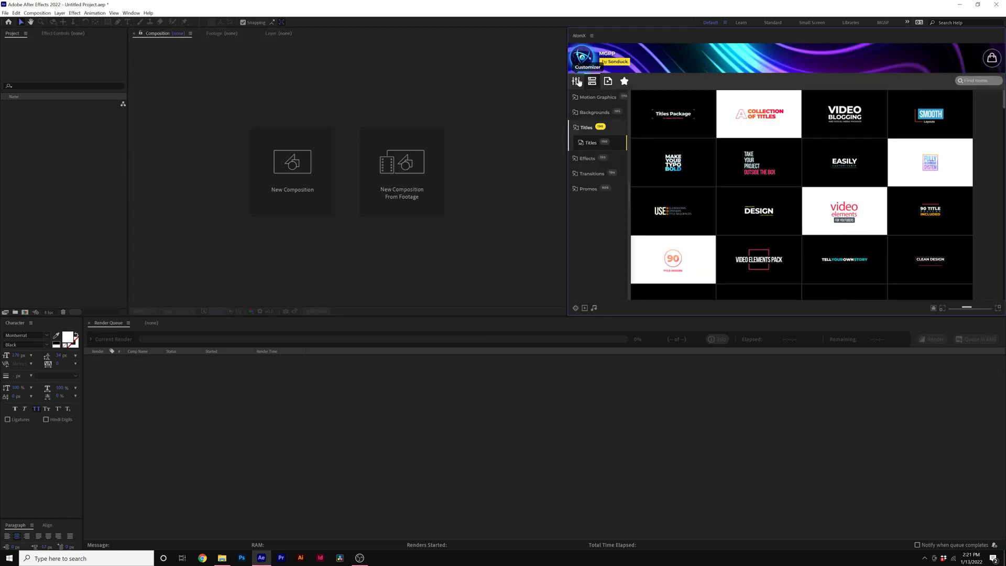
Narrow the AtomX panel and create a new composition named Main.
{"action": "left_click_drag", "start_coordinate": [567, 79], "coordinate": [589, 79]}
{"action": "left_click", "coordinate": [19, 306]}
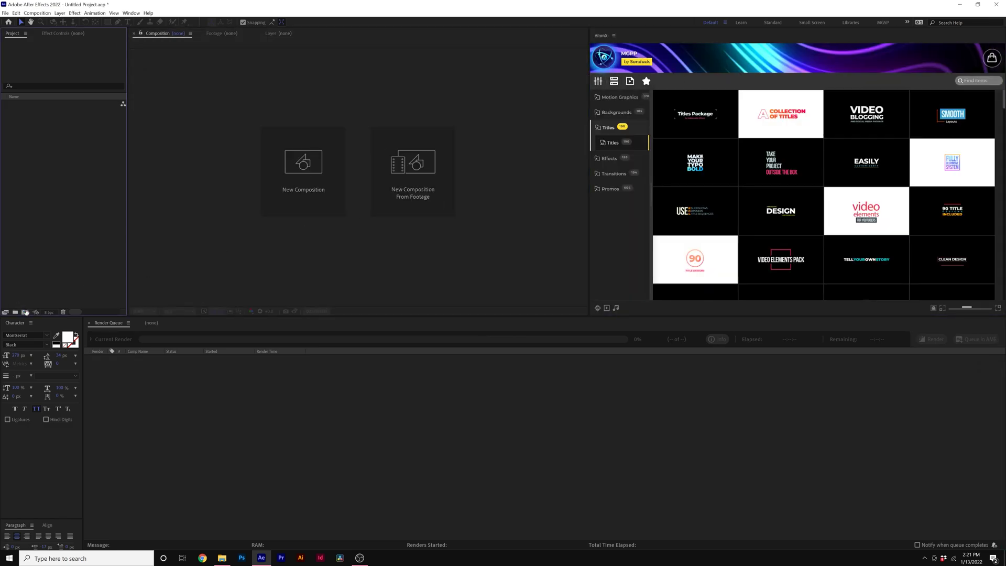
{"action": "left_click", "coordinate": [25, 313]}
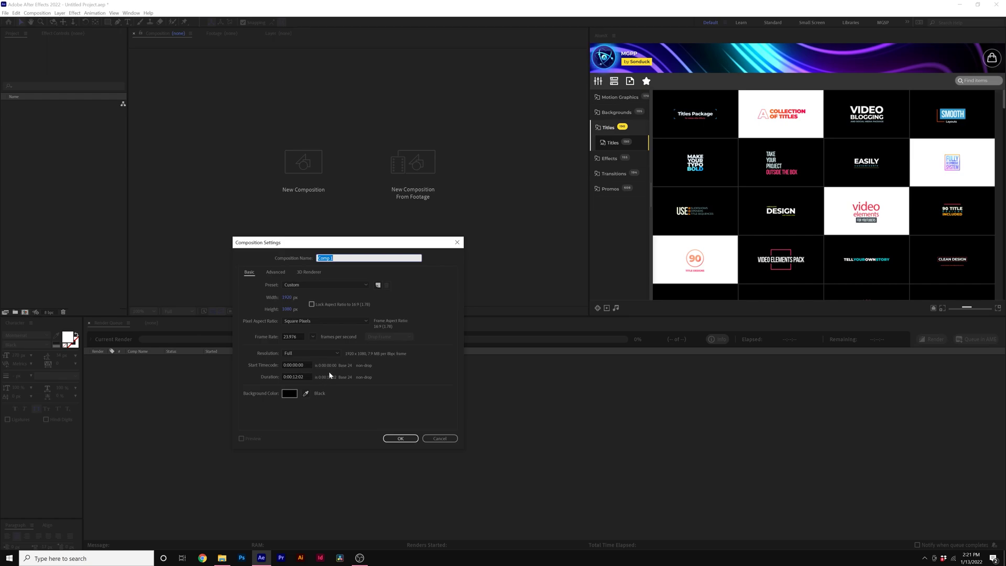
{"action": "type", "text": "Maion"}
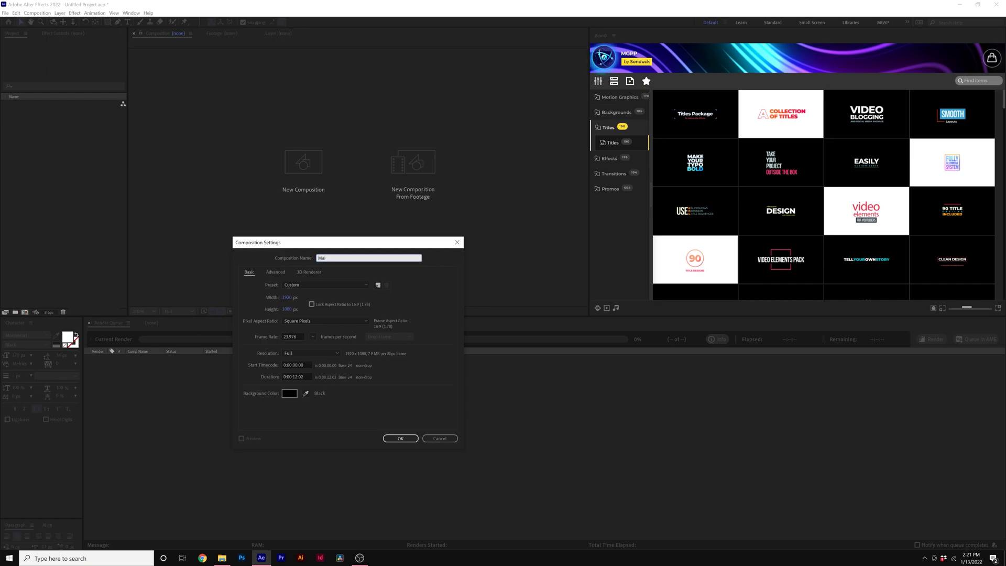
{"action": "left_click", "coordinate": [406, 438]}
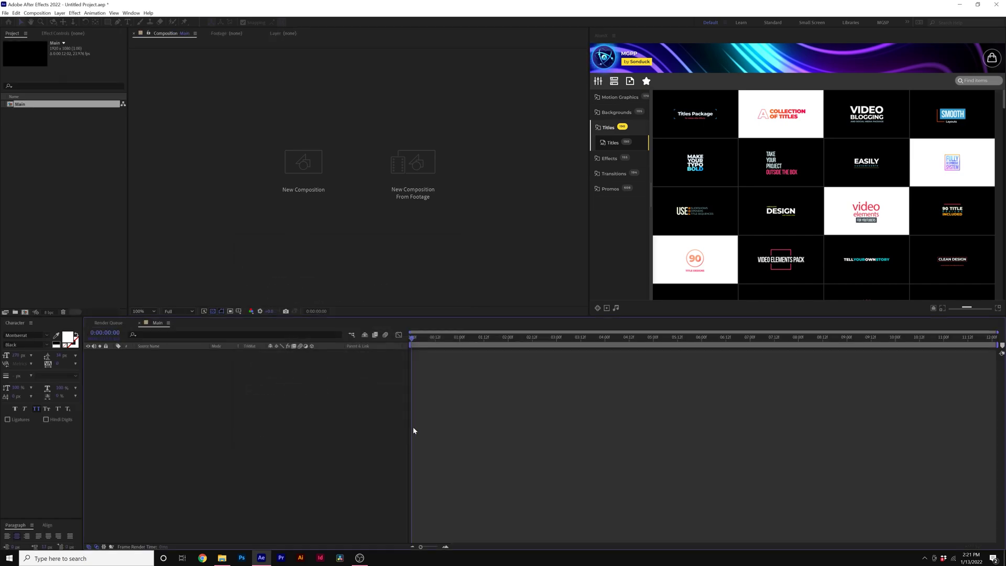
Apply the Titles Package title from AtomX to Main and set the time to about 0:00:01:20.
{"action": "left_click", "coordinate": [697, 135]}
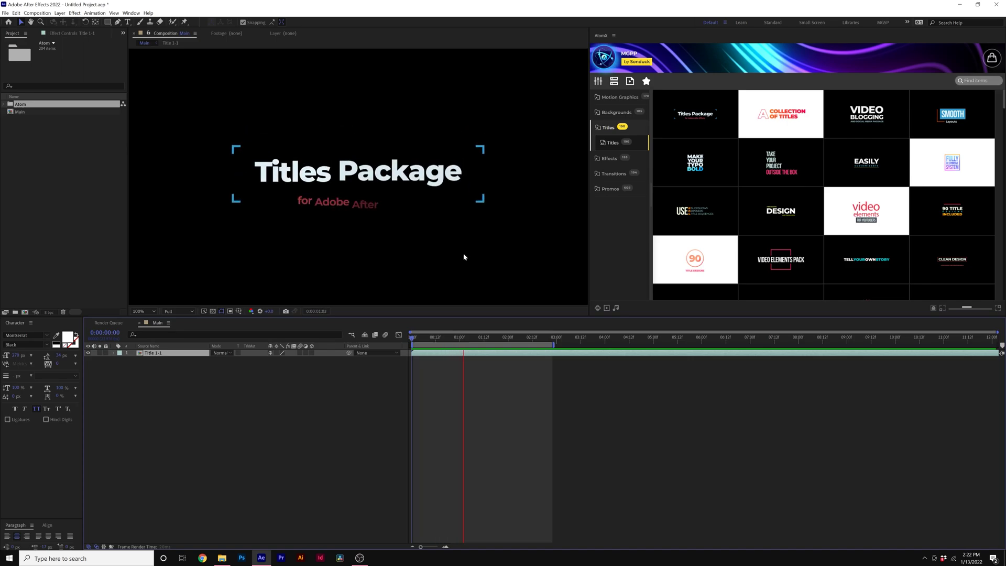
{"action": "mouse_move", "coordinate": [697, 152]}
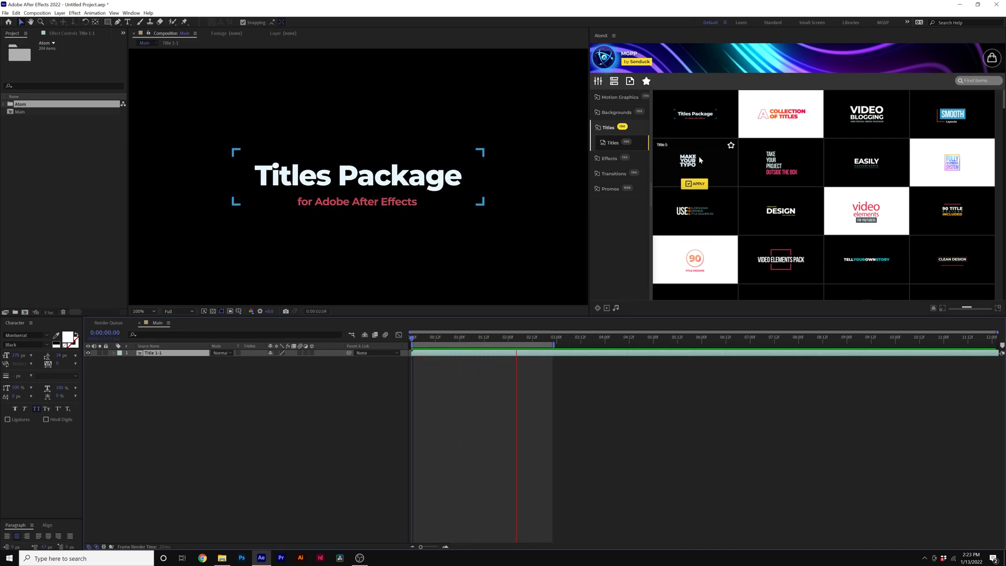
{"action": "scroll", "coordinate": [765, 221], "scroll_direction": "down", "scroll_amount": 5}
{"action": "scroll", "coordinate": [847, 228], "scroll_direction": "down", "scroll_amount": 8}
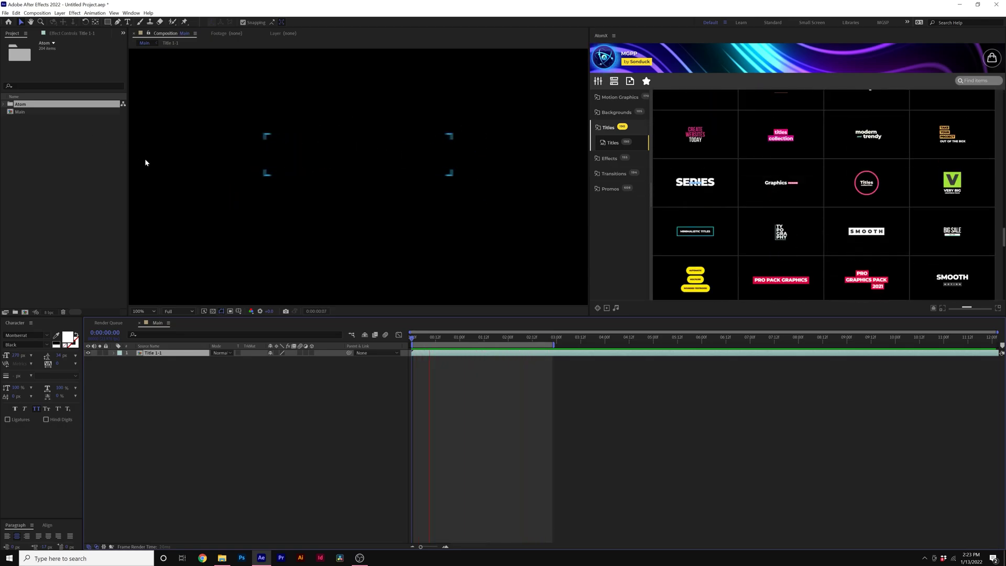
{"action": "mouse_move", "coordinate": [700, 202]}
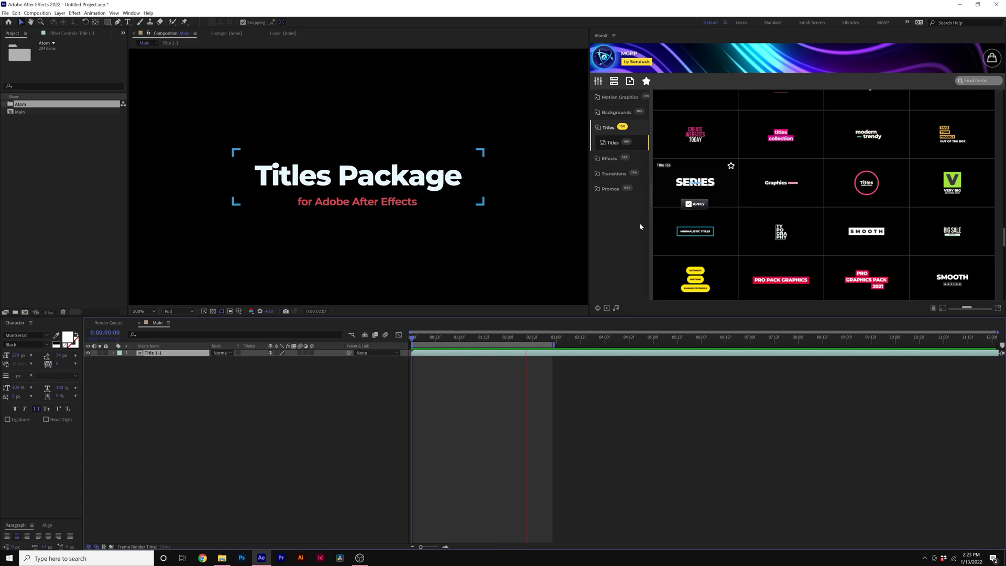
{"action": "left_click_drag", "start_coordinate": [486, 339], "coordinate": [502, 341]}
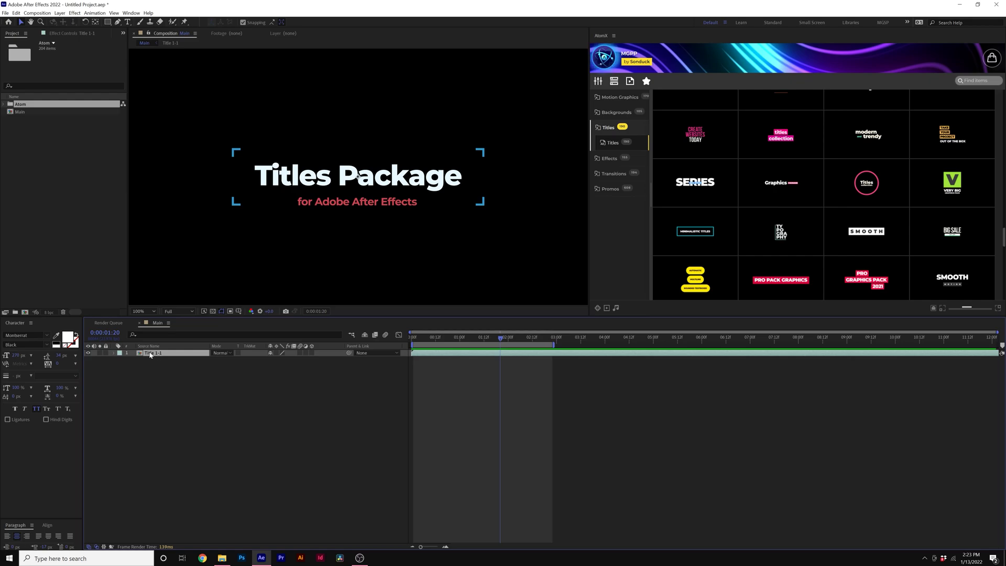
Open the Title 1-1 precomp and edit the Text_1 title to read "Titwles Package".
{"action": "double_click", "coordinate": [150, 353]}
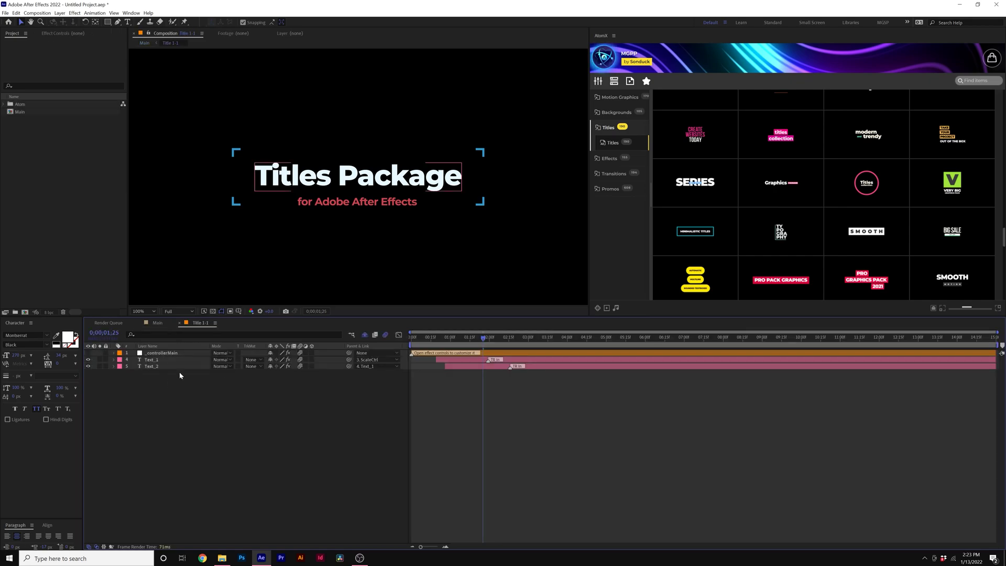
{"action": "left_click", "coordinate": [152, 361]}
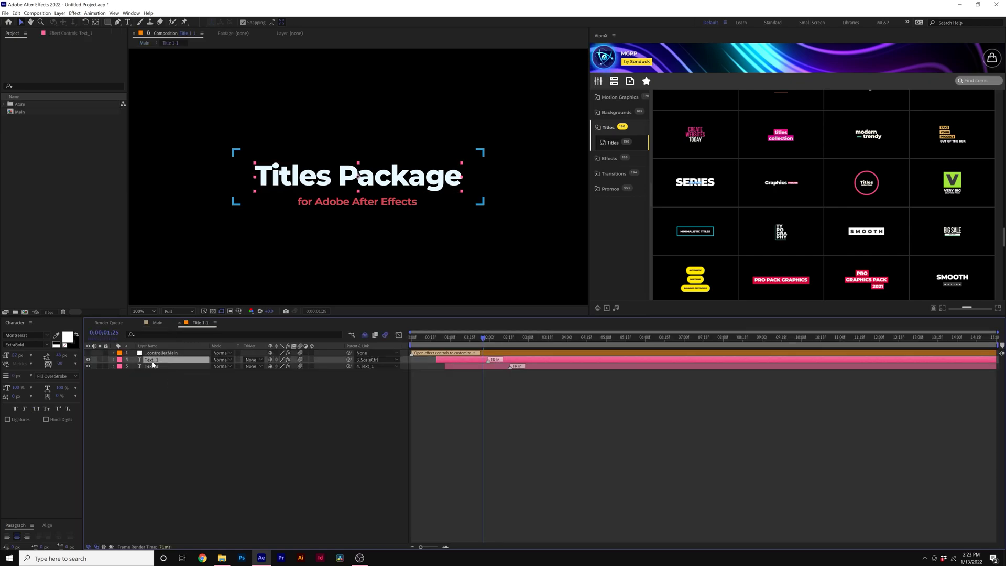
{"action": "left_click", "coordinate": [127, 21]}
{"action": "left_click", "coordinate": [287, 173]}
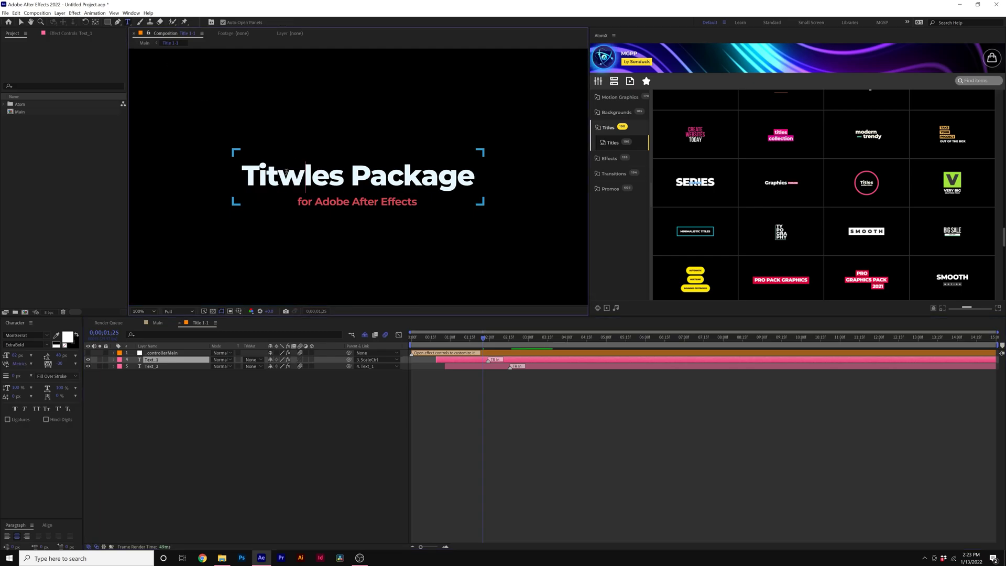
Pick a new Element Color on the _controllerMain layer in Effect Controls.
{"action": "left_click", "coordinate": [160, 352]}
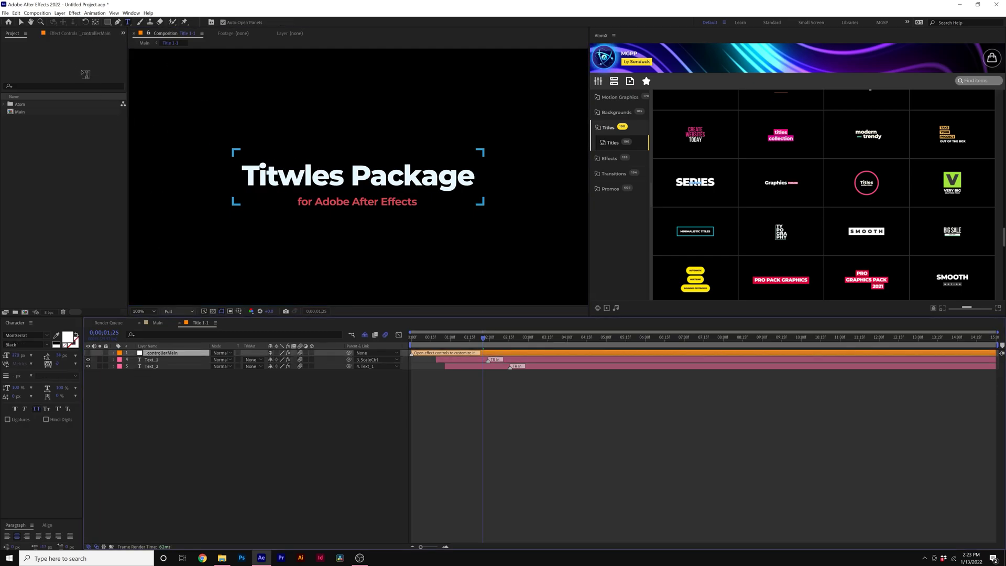
{"action": "left_click", "coordinate": [77, 34]}
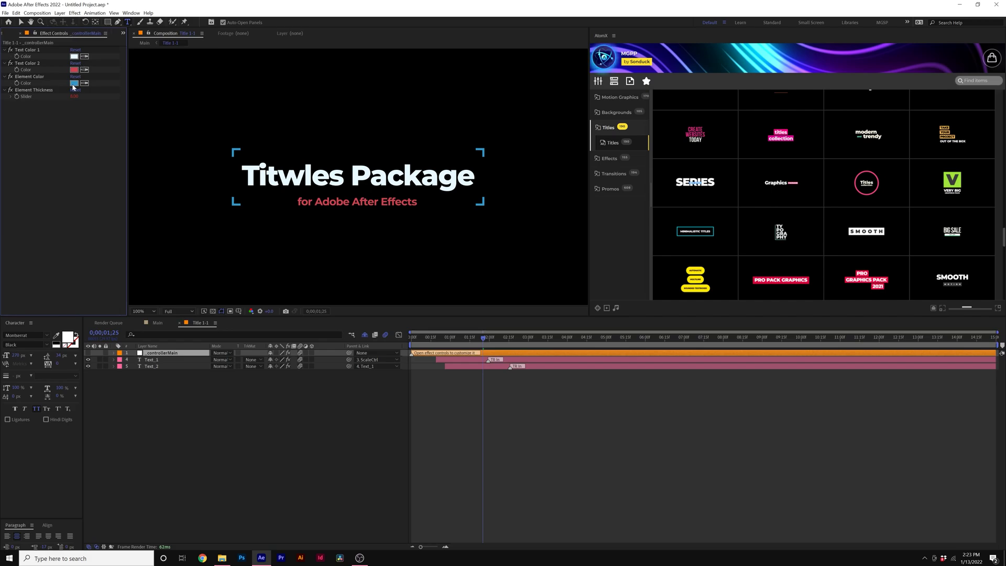
{"action": "left_click", "coordinate": [74, 83]}
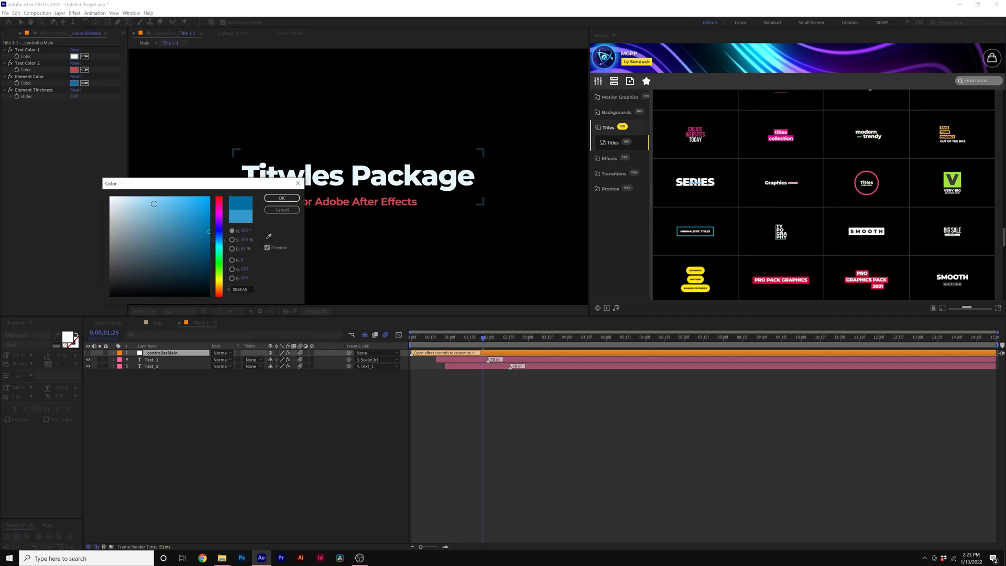
{"action": "left_click", "coordinate": [281, 198]}
{"action": "left_click", "coordinate": [620, 230]}
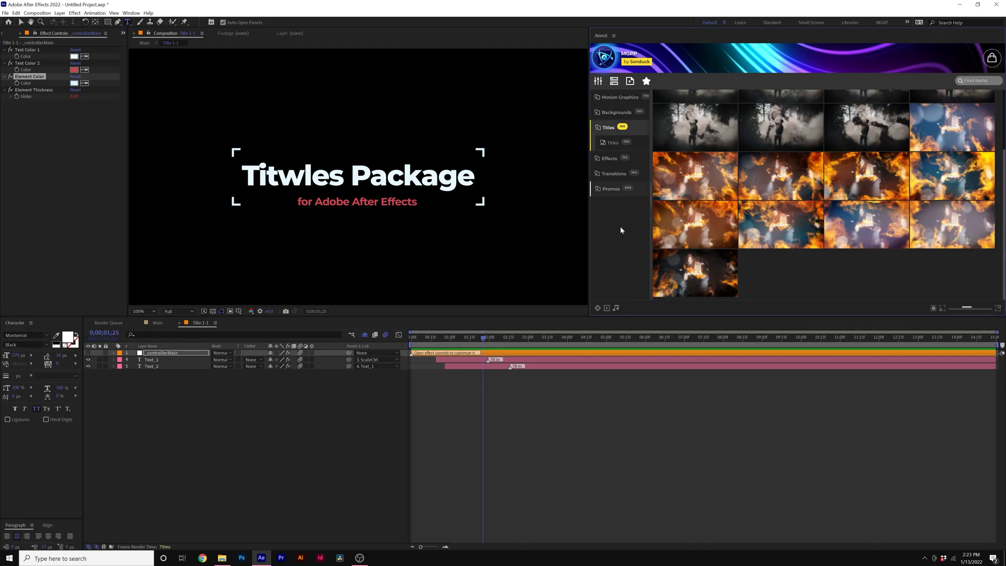